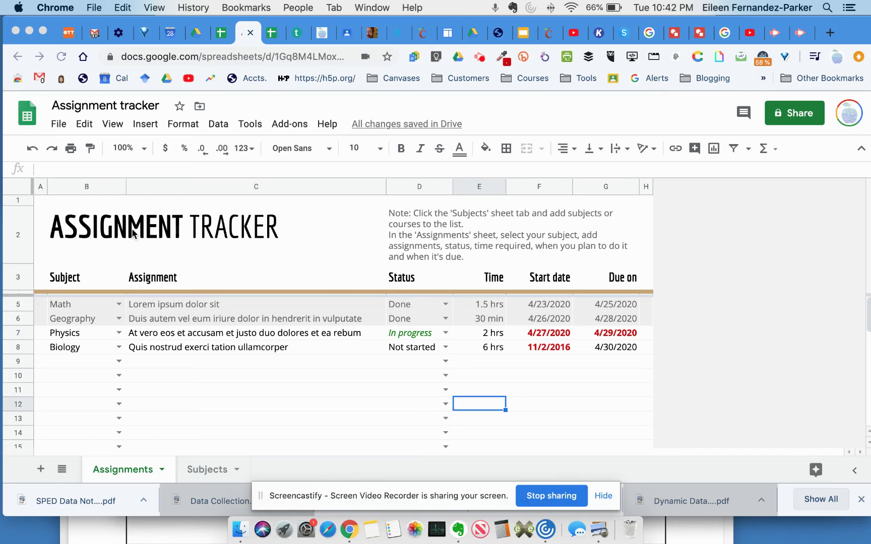
- Select the ASSIGNMENT TRACKER title and the instructions note beside it
{"action": "left_click_drag", "start_coordinate": [134, 235], "coordinate": [258, 240]}
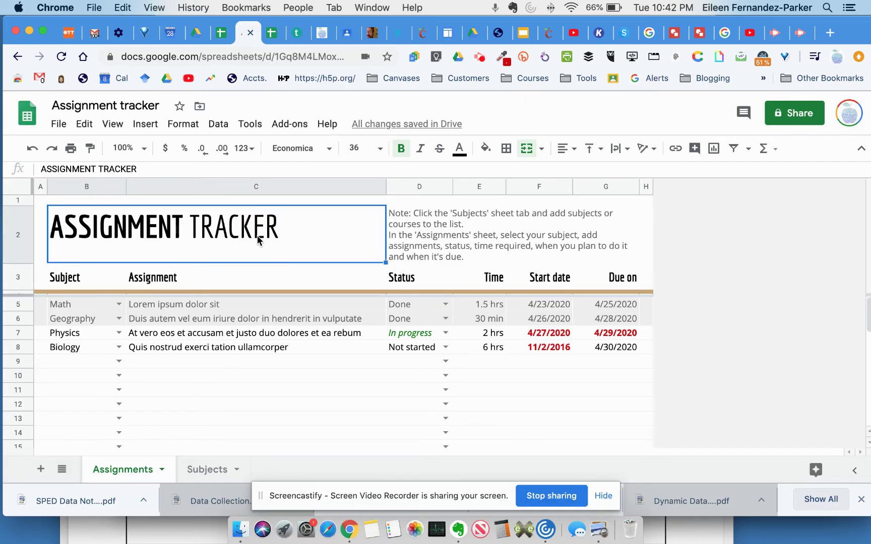
{"action": "left_click", "coordinate": [428, 220]}
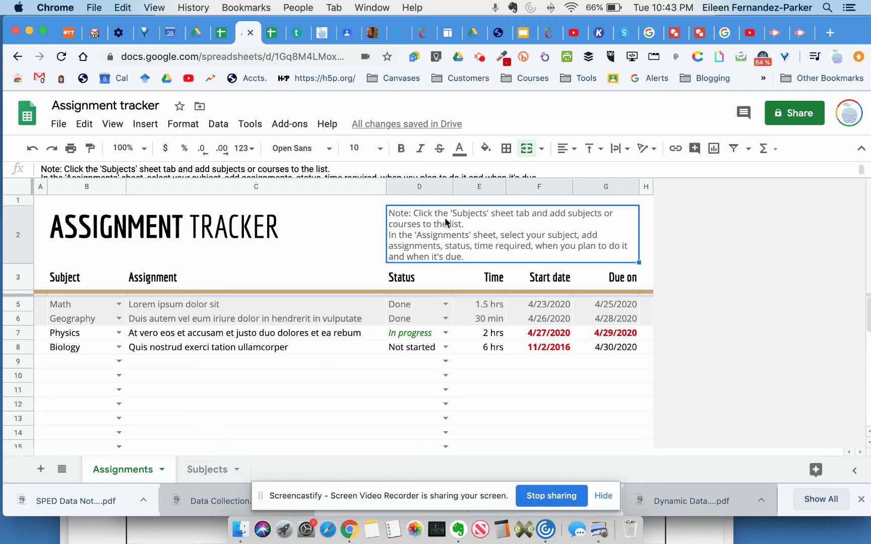
{"action": "mouse_move", "coordinate": [455, 215]}
{"action": "left_mouse_down"}
{"action": "mouse_move", "coordinate": [528, 213]}
{"action": "mouse_move", "coordinate": [443, 220]}
{"action": "mouse_move", "coordinate": [459, 224]}
{"action": "left_mouse_up"}
- On the Subjects sheet, replace Math in B5 with Calculus
{"action": "left_click", "coordinate": [215, 469]}
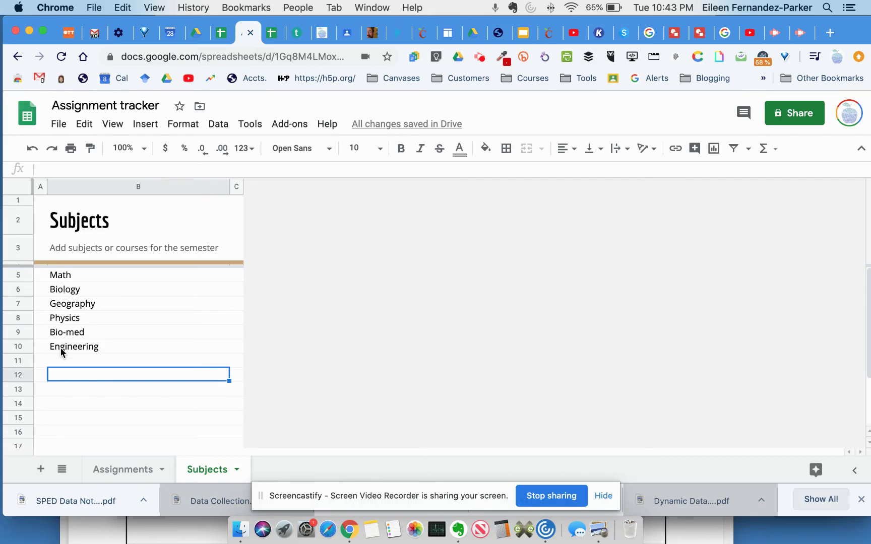
{"action": "left_click", "coordinate": [72, 361]}
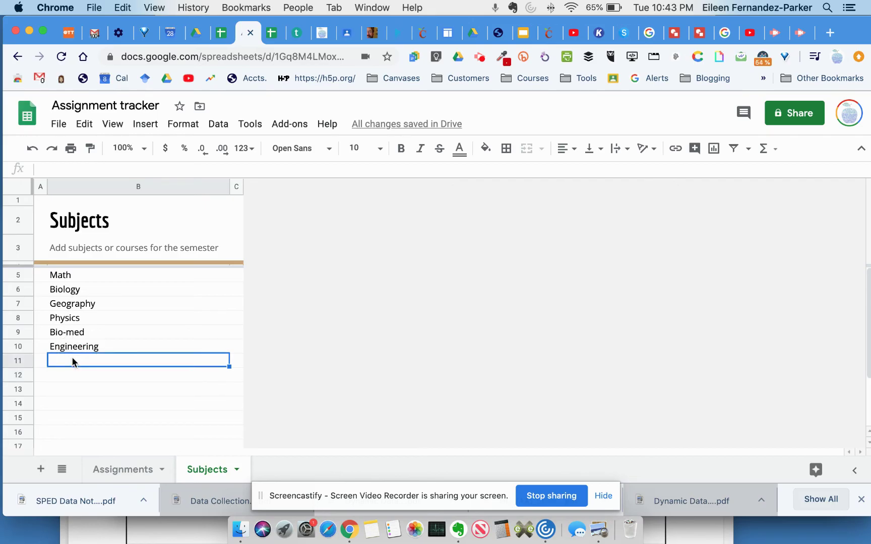
{"action": "left_click", "coordinate": [67, 271]}
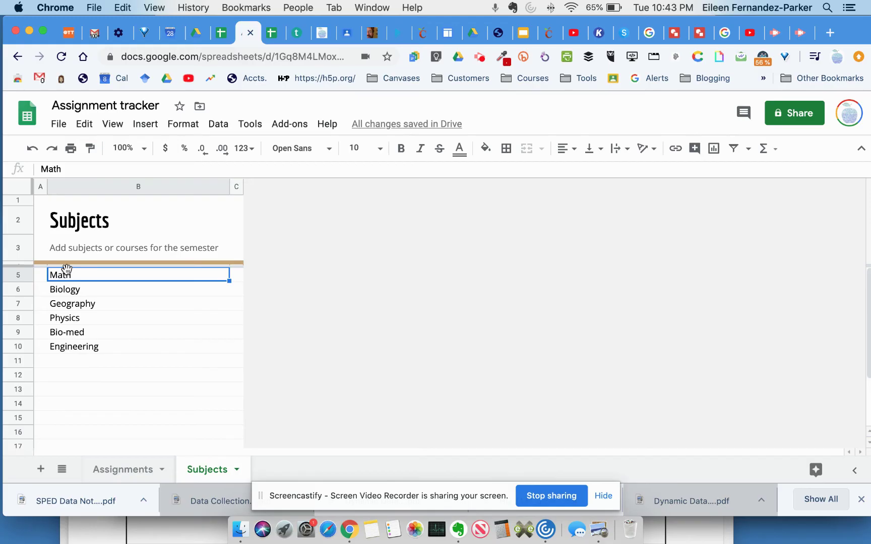
{"action": "type", "text": "Cal"}
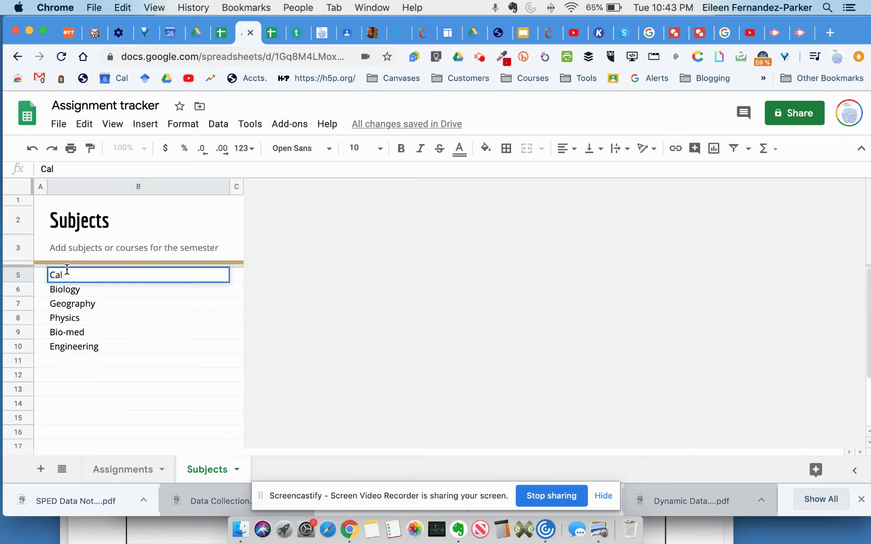
{"action": "type", "text": "culus"}
{"action": "left_click", "coordinate": [74, 337]}
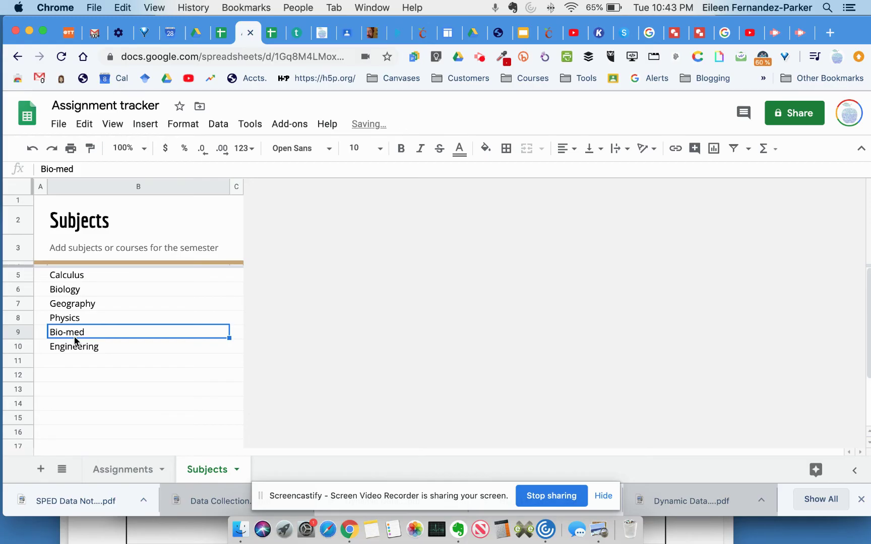
- Add Art 4 in B11, below Engineering
{"action": "left_click", "coordinate": [70, 359]}
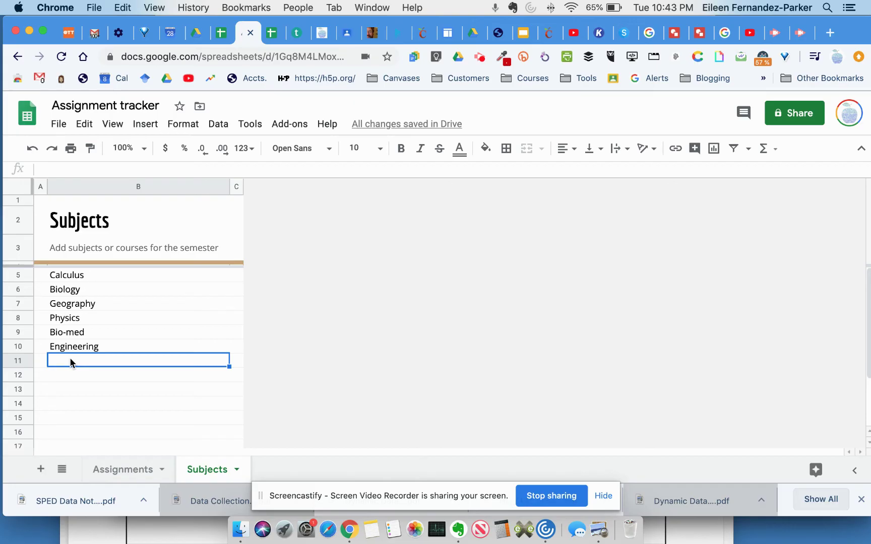
{"action": "type", "text": "Art "}
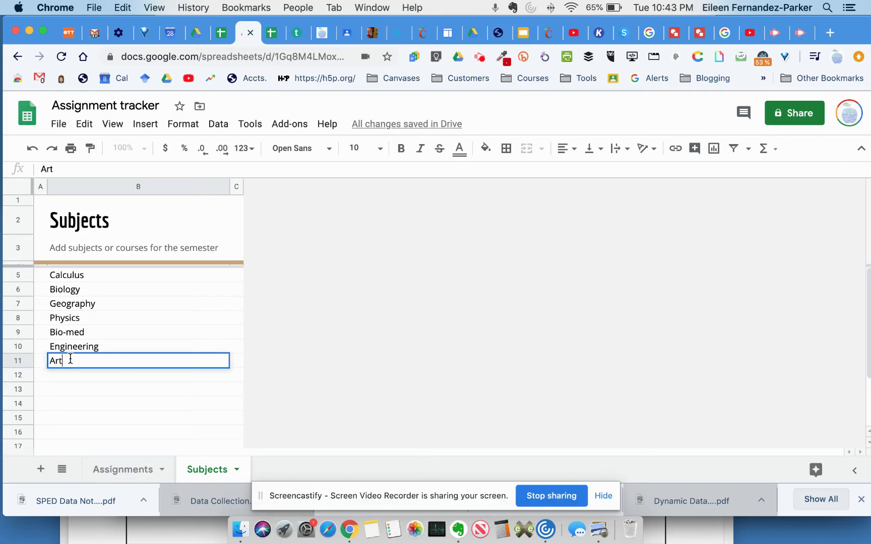
{"action": "type", "text": "4"}
{"action": "key", "text": "Return"}
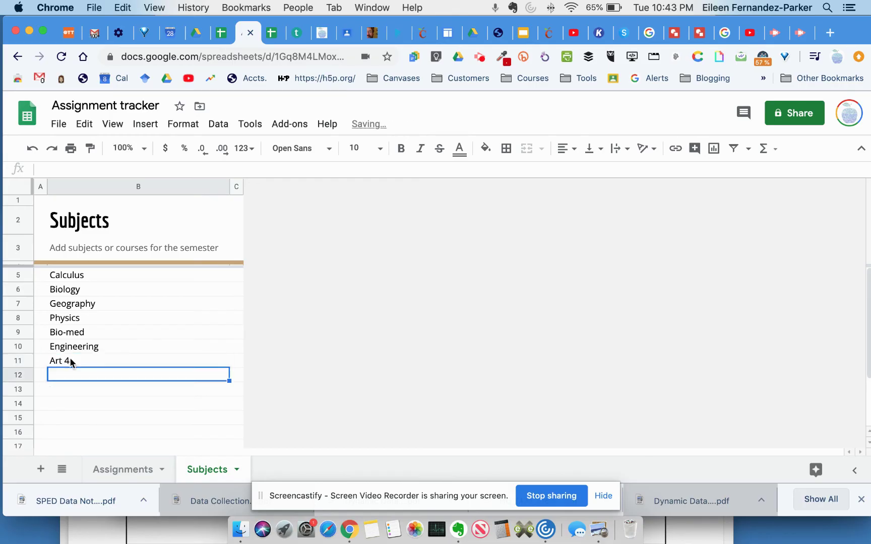
- On the Assignments sheet, check that the B9 Subject dropdown lists Calculus and Art 4
{"action": "left_click", "coordinate": [123, 467]}
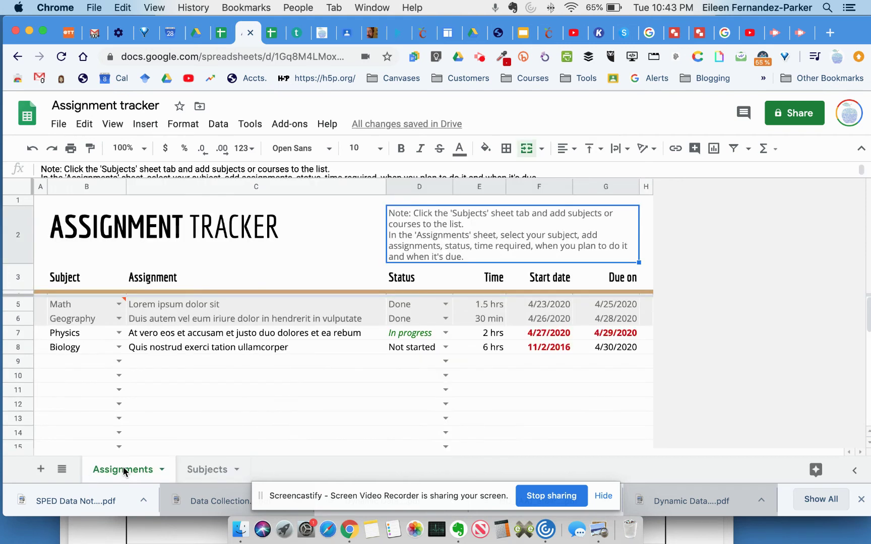
{"action": "left_click", "coordinate": [116, 362]}
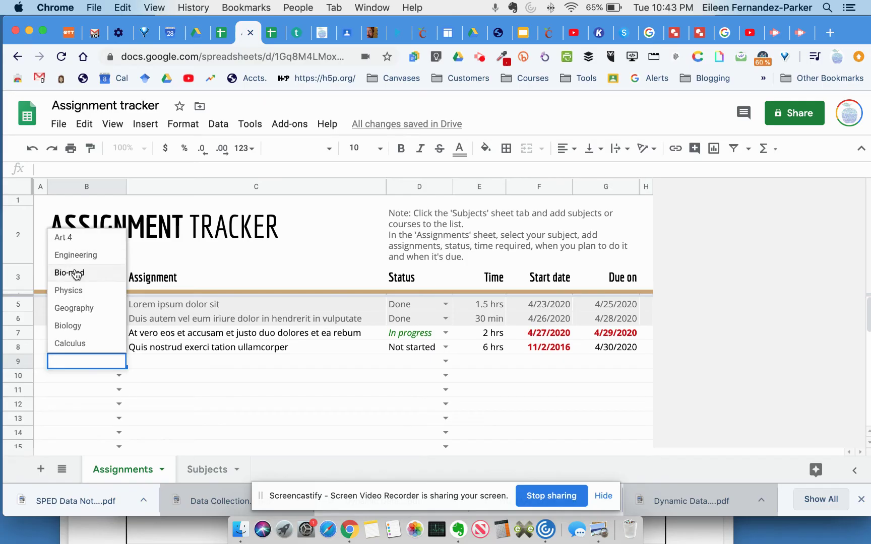
{"action": "left_click", "coordinate": [79, 373]}
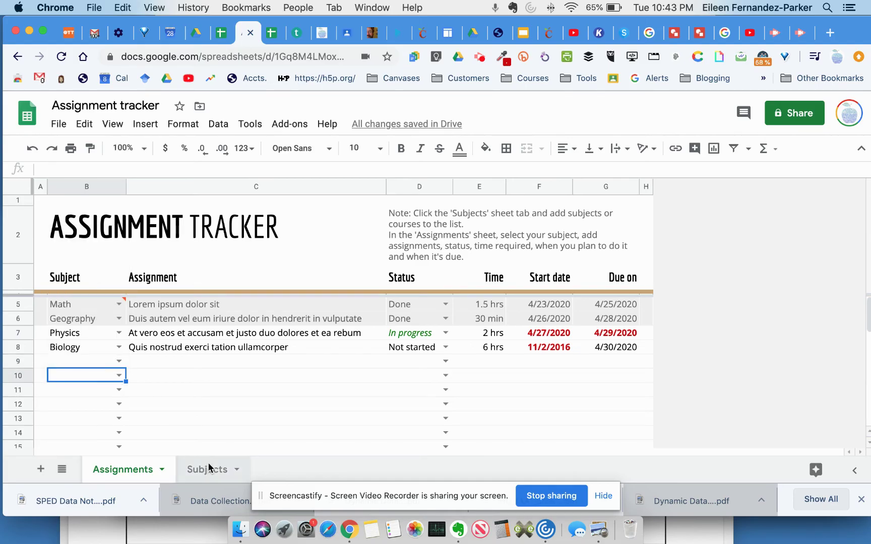
- Delete Art 4 from B11 on Subjects and confirm the B10 Subject dropdown no longer offers it
{"action": "left_click", "coordinate": [208, 465]}
{"action": "left_click", "coordinate": [77, 359]}
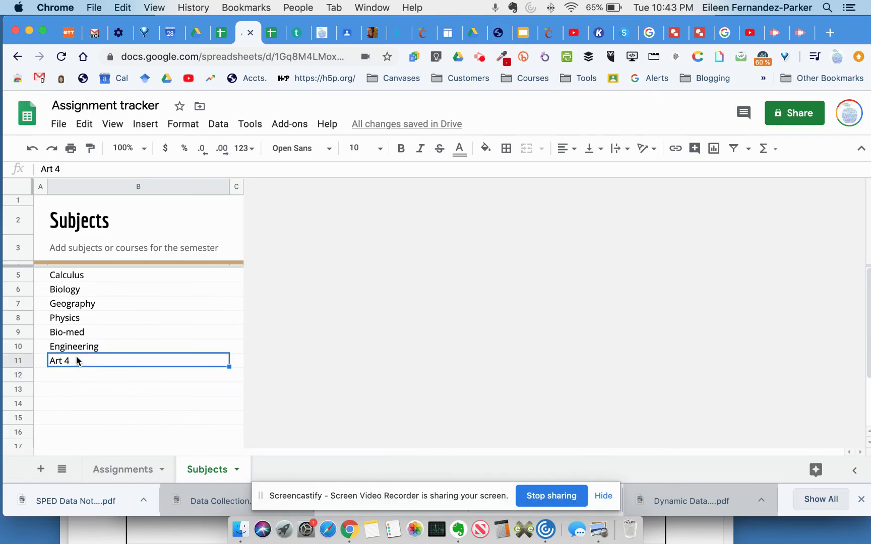
{"action": "key", "text": "BackSpace"}
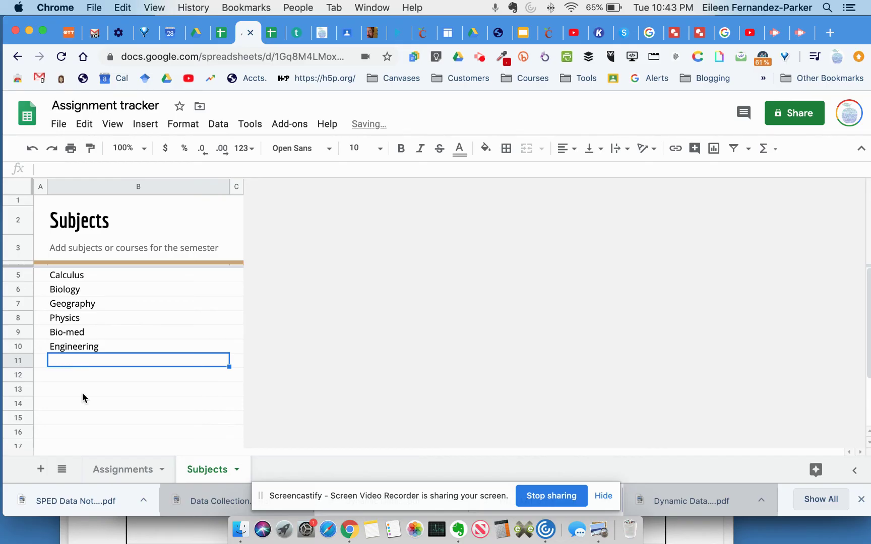
{"action": "left_click", "coordinate": [141, 468]}
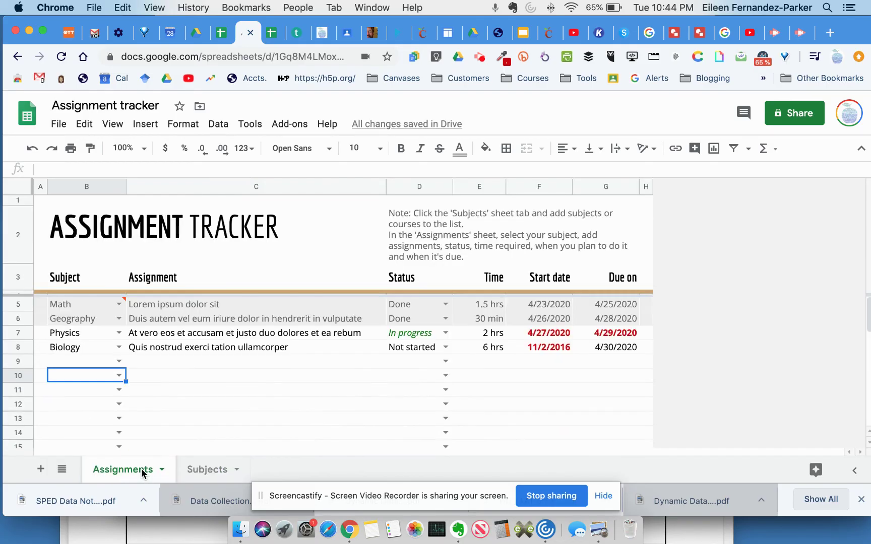
{"action": "left_click", "coordinate": [118, 374]}
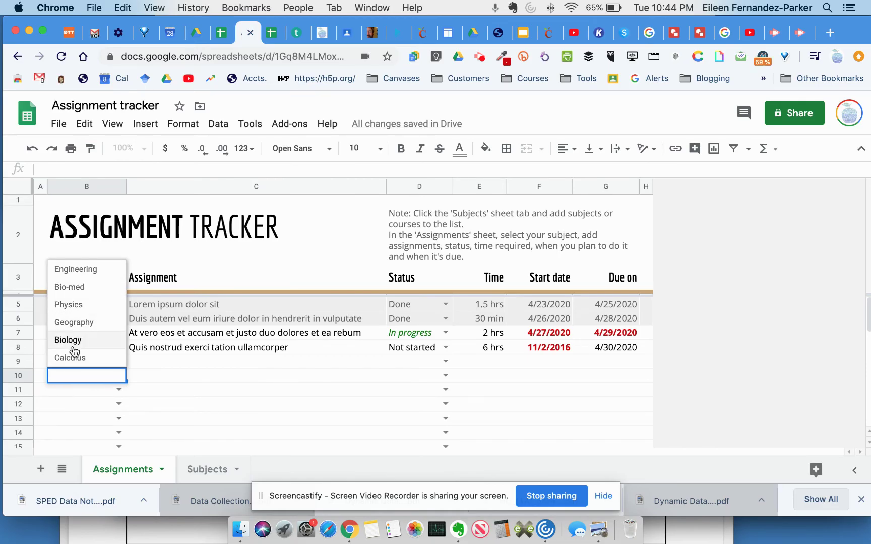
{"action": "left_click", "coordinate": [205, 470]}
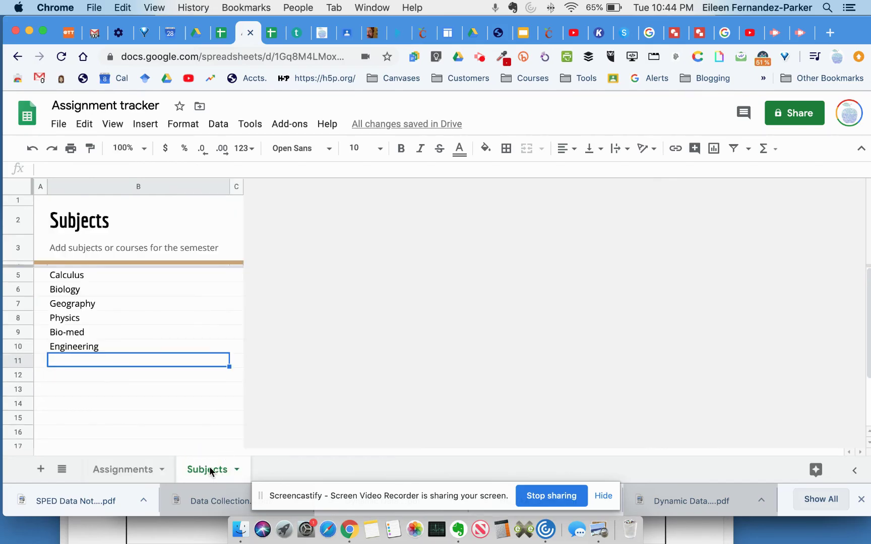
{"action": "left_click", "coordinate": [125, 469]}
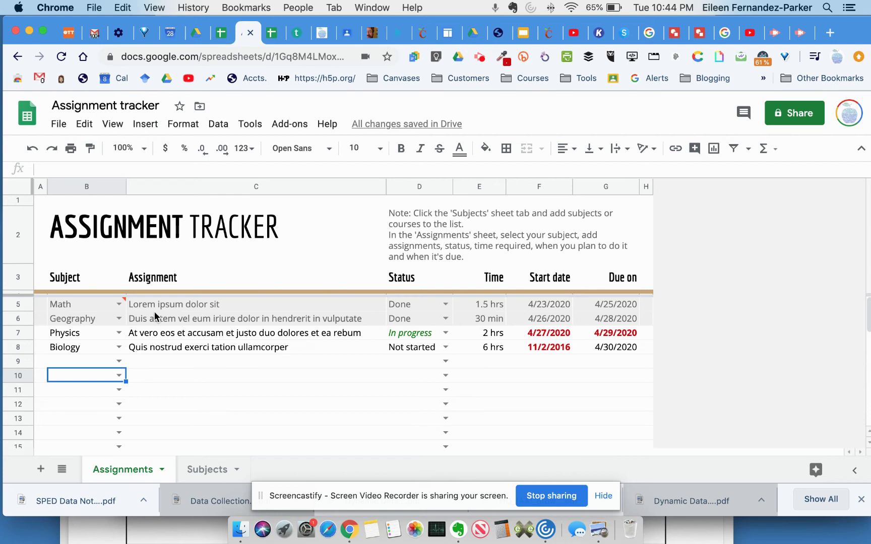
{"action": "left_click_drag", "start_coordinate": [176, 302], "coordinate": [185, 340]}
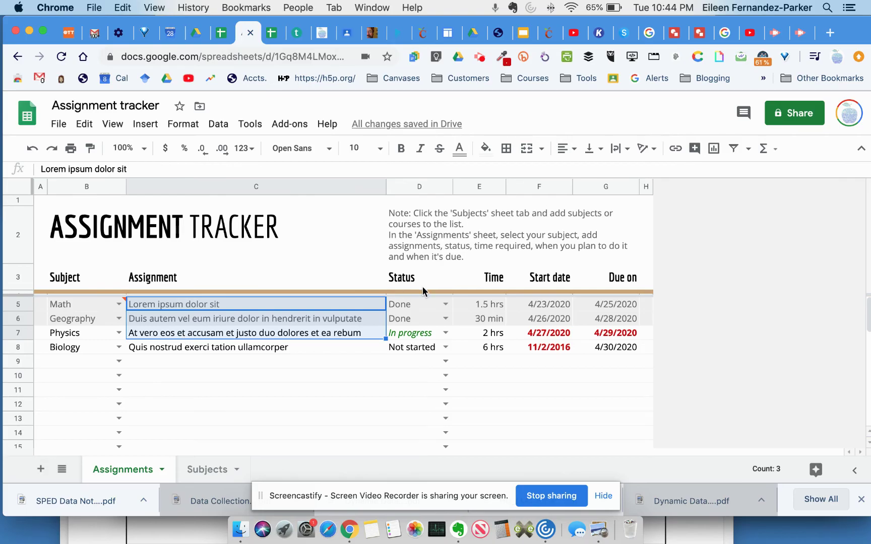
{"action": "left_click", "coordinate": [412, 304]}
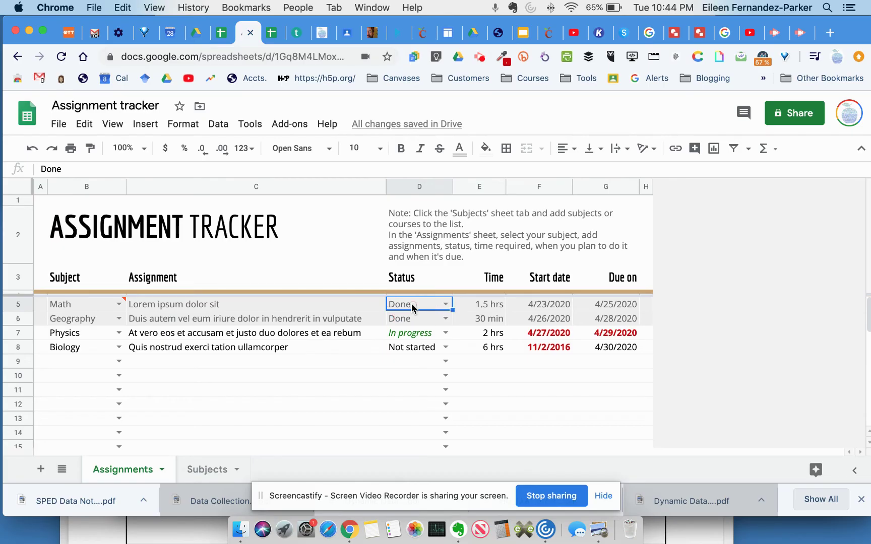
{"action": "left_click", "coordinate": [445, 303]}
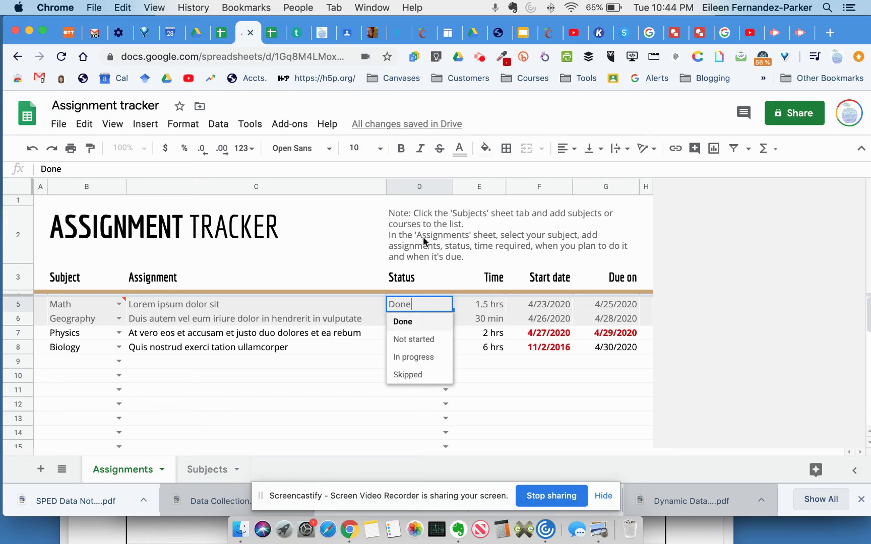
{"action": "left_click", "coordinate": [410, 187]}
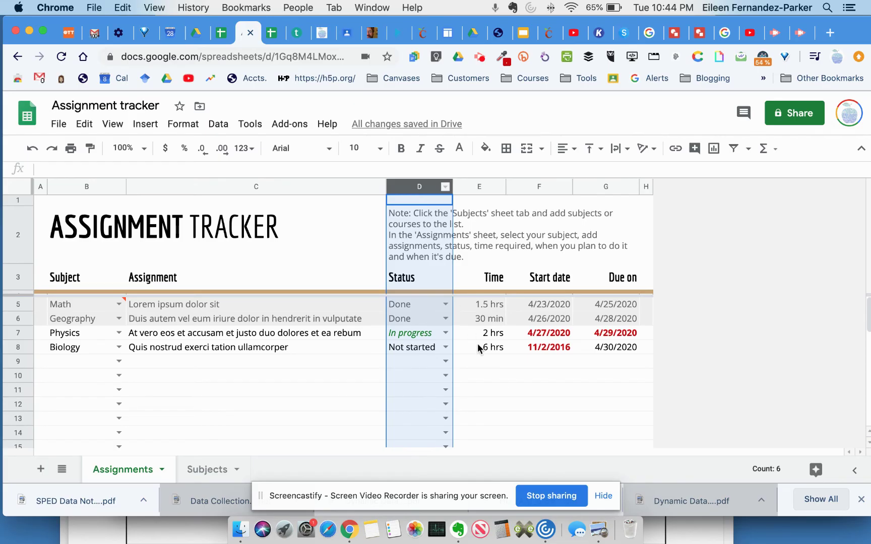
{"action": "left_click", "coordinate": [498, 384]}
- Select the Status cells from D5 down and open Data > Data validation
{"action": "left_click_drag", "start_coordinate": [432, 304], "coordinate": [423, 392]}
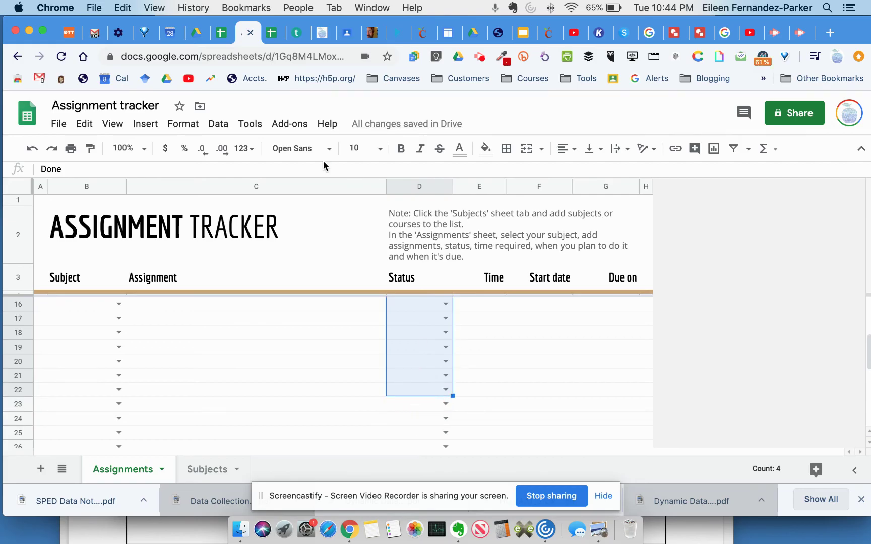
{"action": "left_click", "coordinate": [218, 124]}
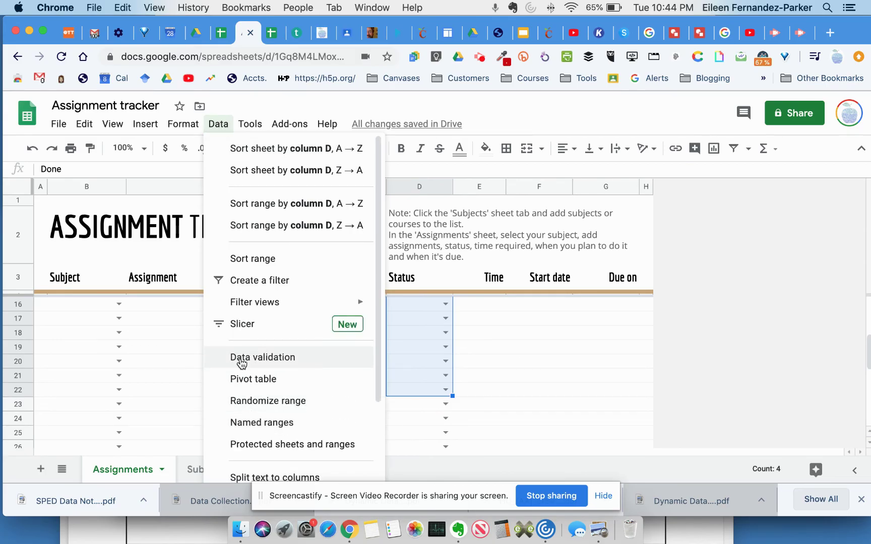
{"action": "left_click", "coordinate": [242, 362]}
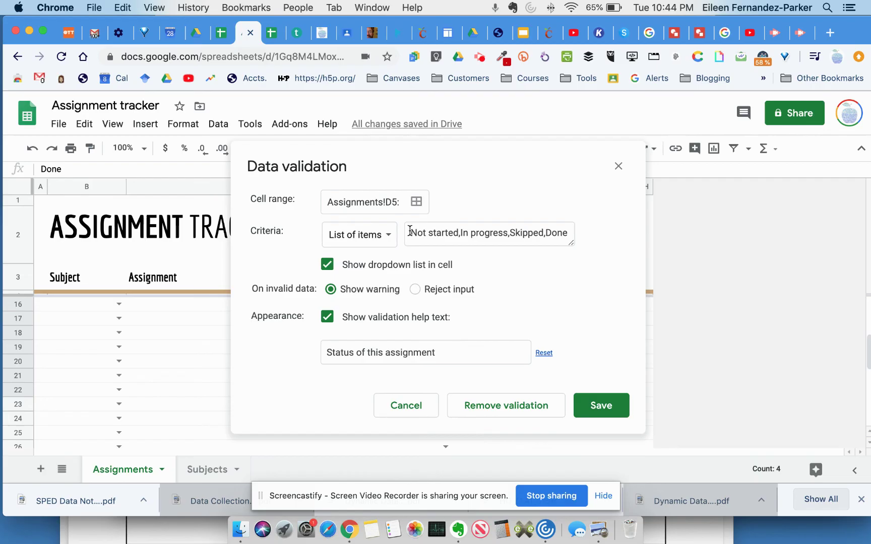
- Set the Status items to Not started, In progress, Done, Needs Approval and save
{"action": "left_click_drag", "start_coordinate": [410, 233], "coordinate": [559, 233]}
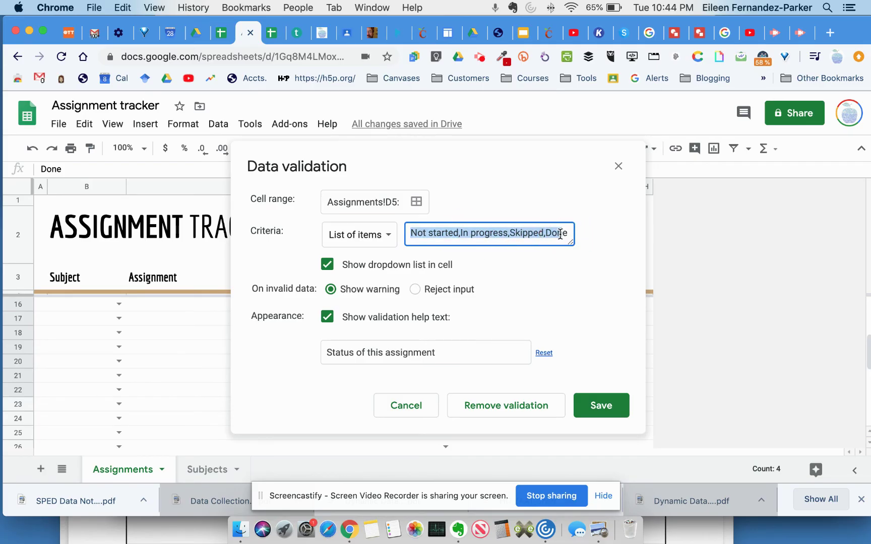
{"action": "double_click", "coordinate": [521, 231]}
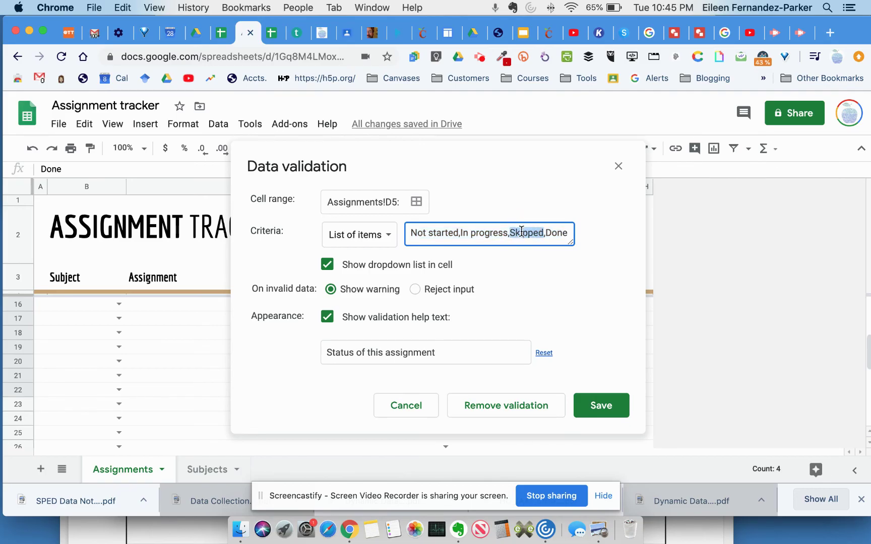
{"action": "key", "text": "BackSpace"}
{"action": "key", "text": "BackSpace"}
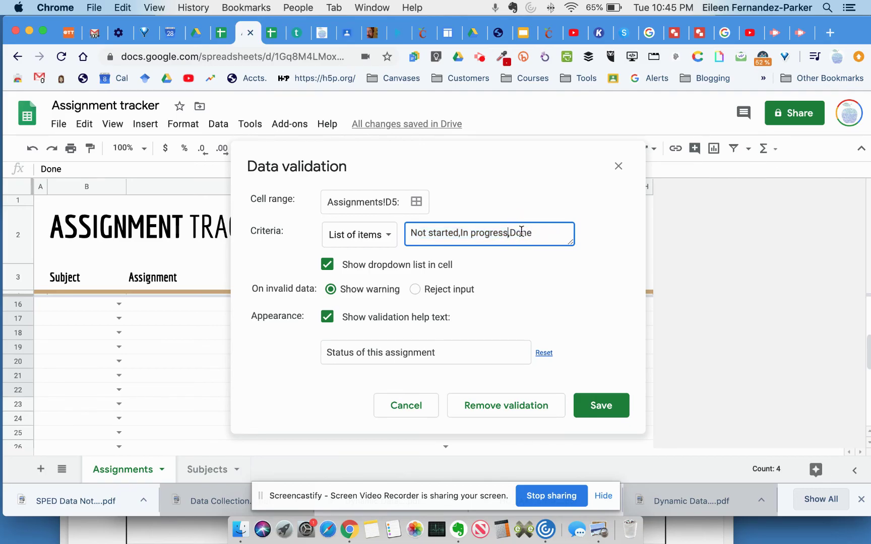
{"action": "left_click", "coordinate": [549, 235]}
{"action": "type", "text": ",Needs Approval"}
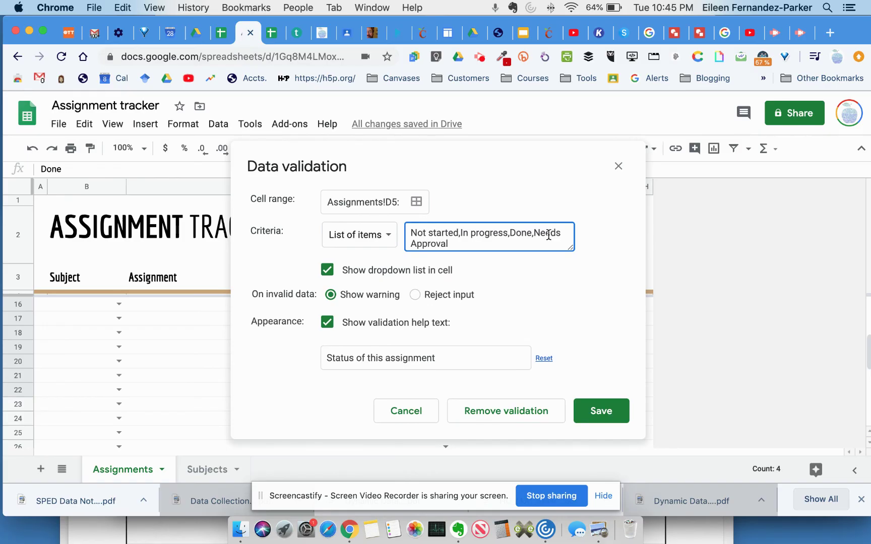
{"action": "left_click", "coordinate": [605, 410]}
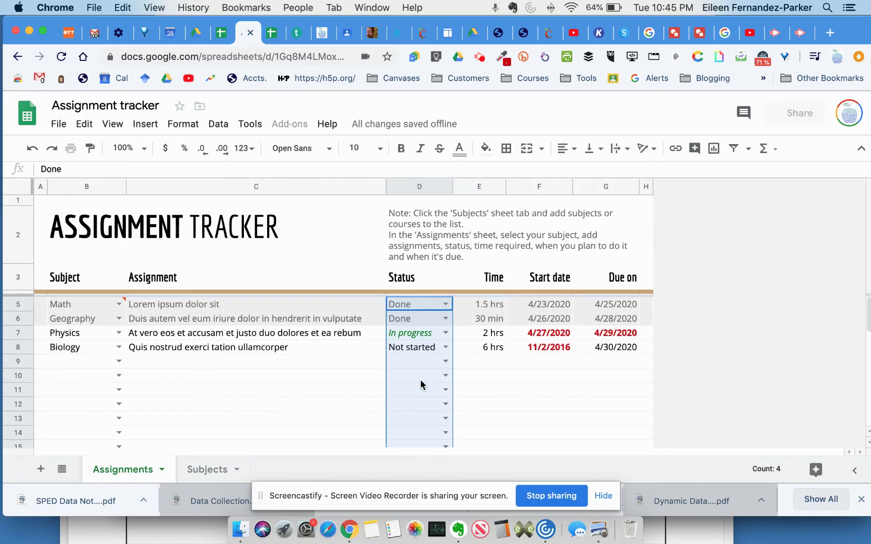
- Choose Needs Approval from the D9 Status dropdown
{"action": "left_click", "coordinate": [446, 362]}
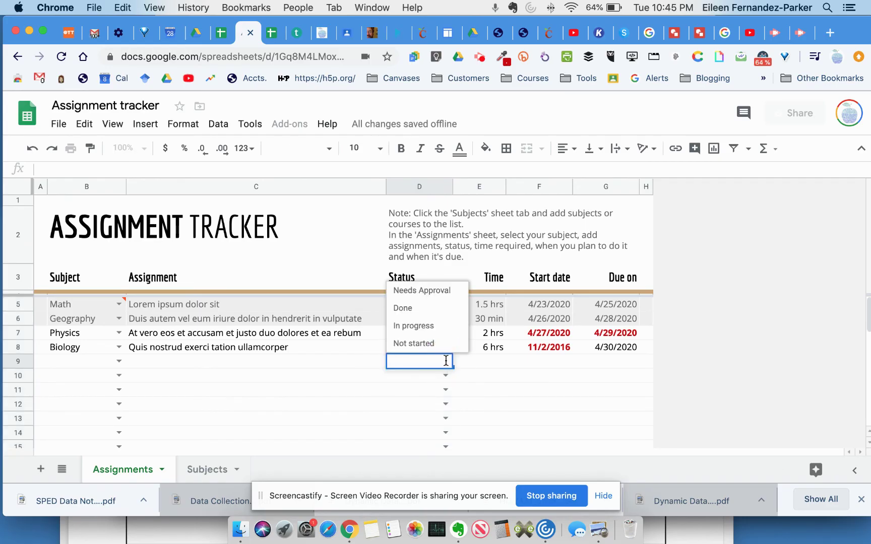
{"action": "left_click", "coordinate": [438, 296]}
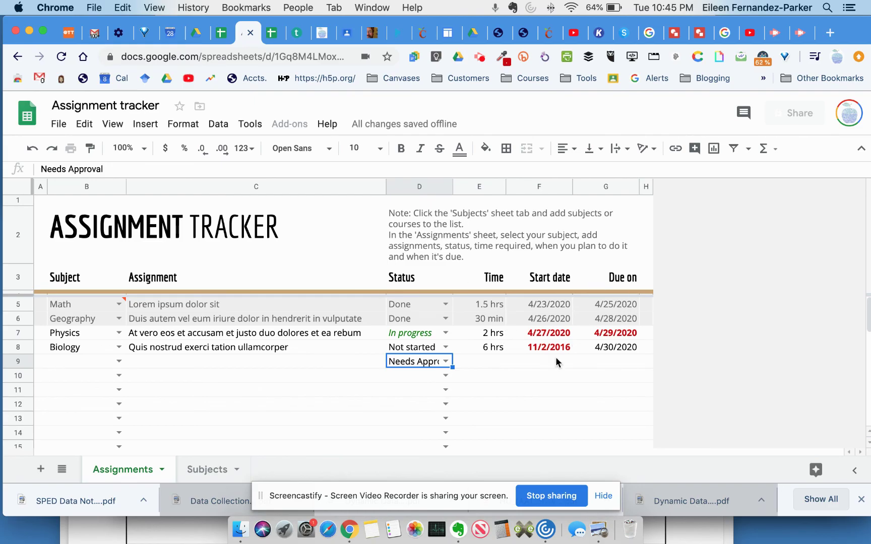
{"action": "left_click", "coordinate": [495, 280]}
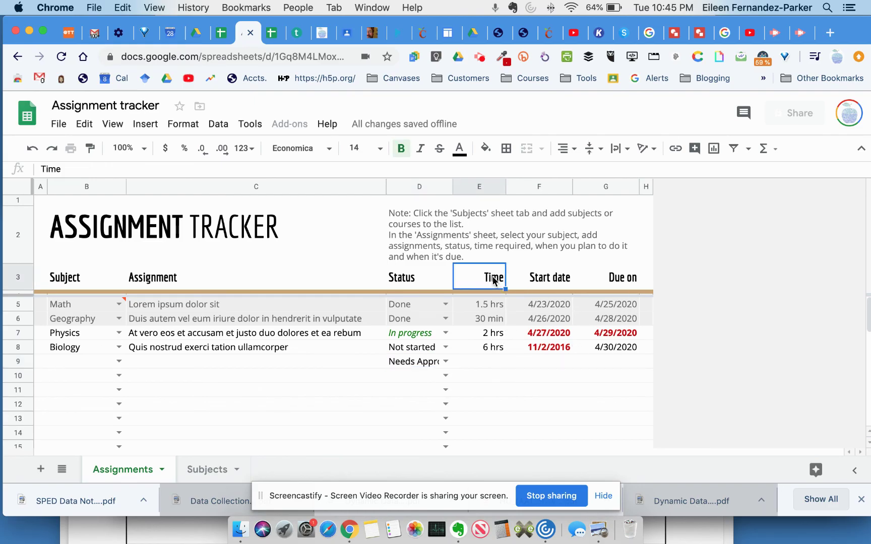
{"action": "left_click", "coordinate": [541, 280]}
{"action": "left_click", "coordinate": [616, 281]}
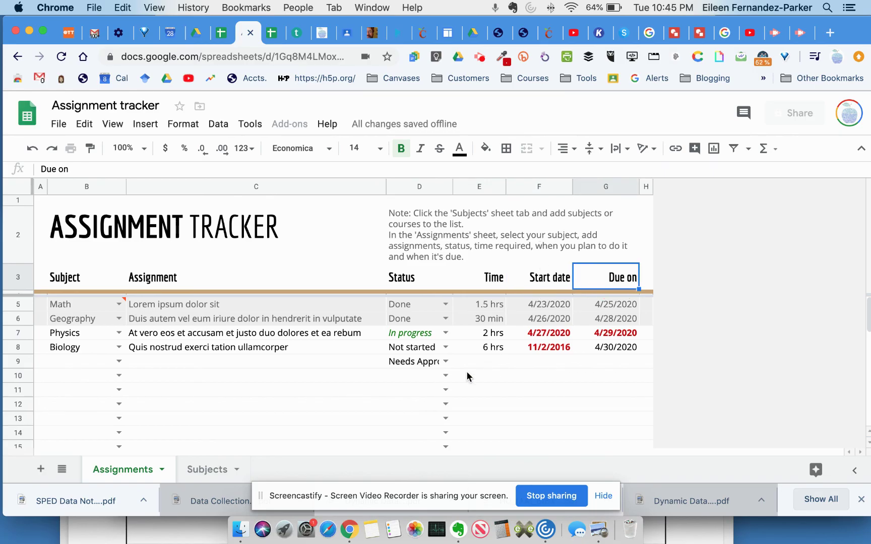
{"action": "left_click", "coordinate": [603, 495]}
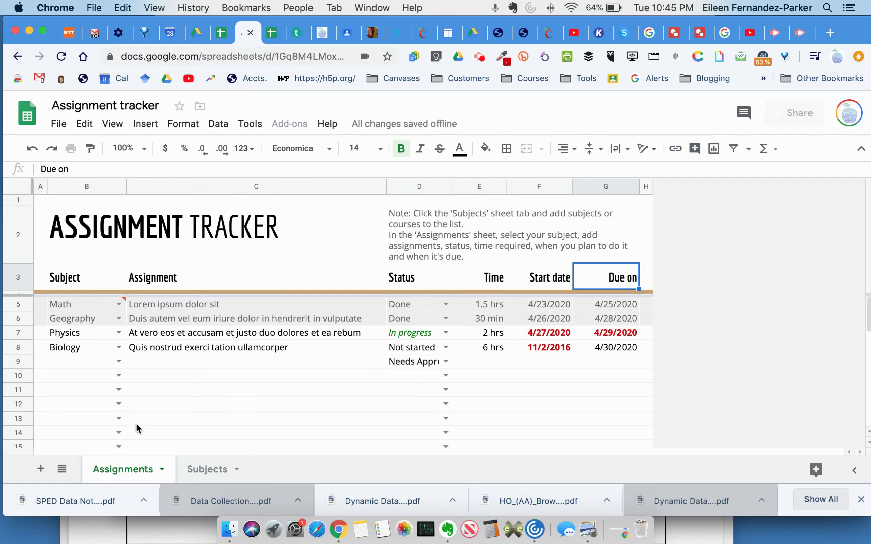
- Show the File > New submenu
{"action": "left_click", "coordinate": [58, 125]}
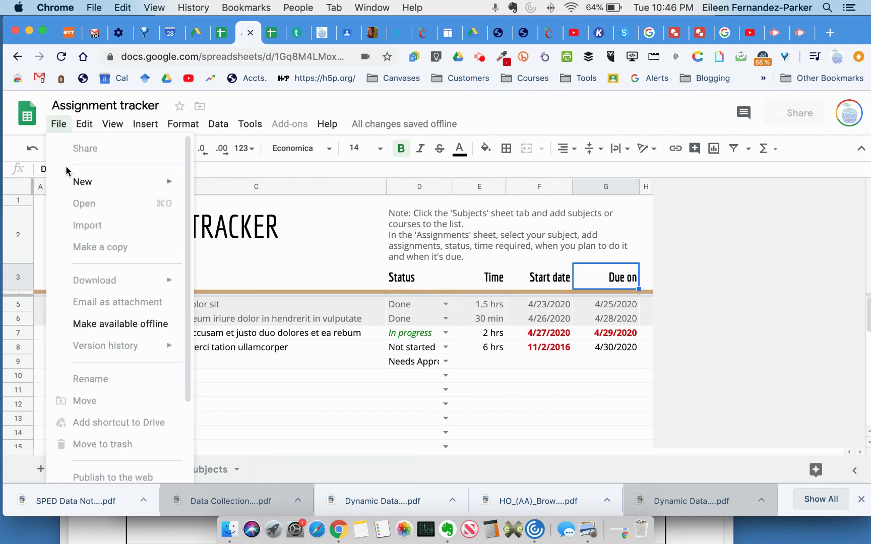
{"action": "mouse_move", "coordinate": [76, 186]}
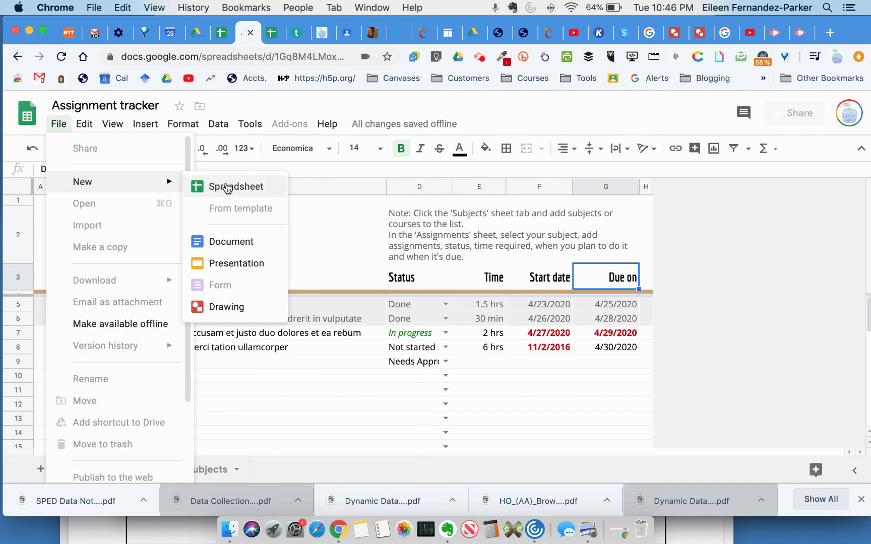